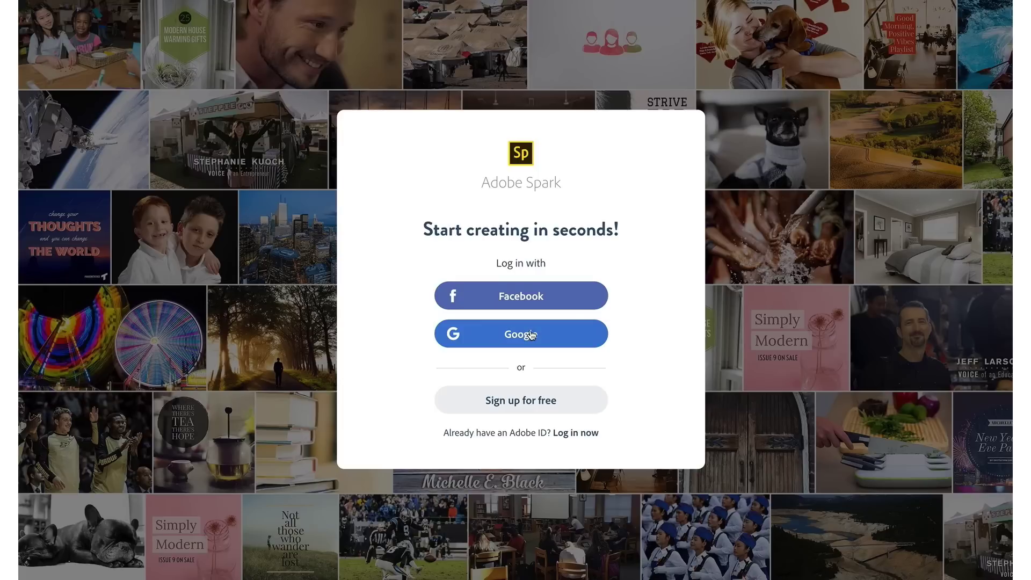
Log in to Adobe Spark with the Google account.
{"action": "left_click", "coordinate": [531, 335]}
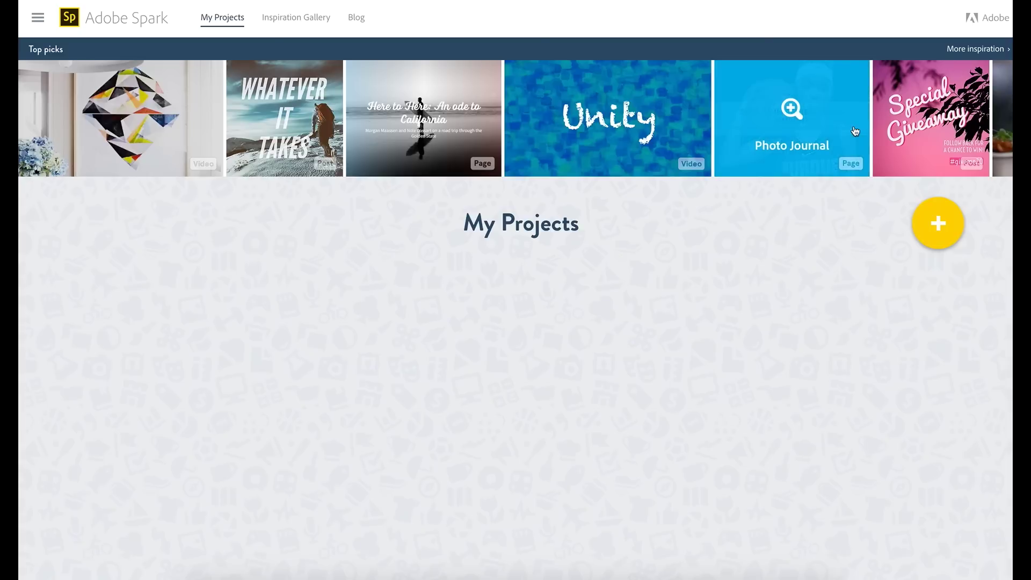
Start a new project from the My Projects page.
{"action": "left_click", "coordinate": [939, 222]}
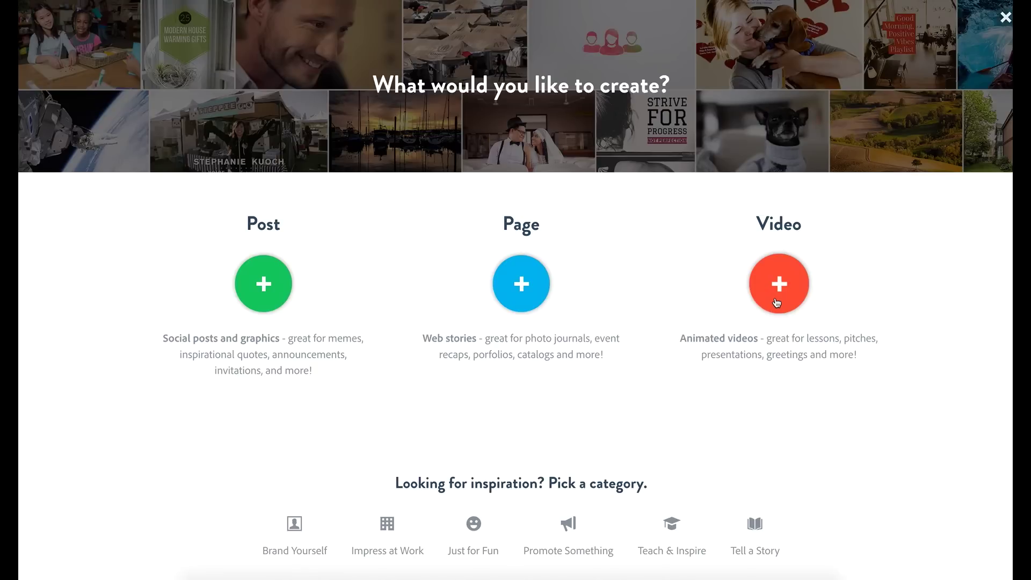
Create a new animated video titled 'Amy's First Spark'.
{"action": "left_click", "coordinate": [787, 284]}
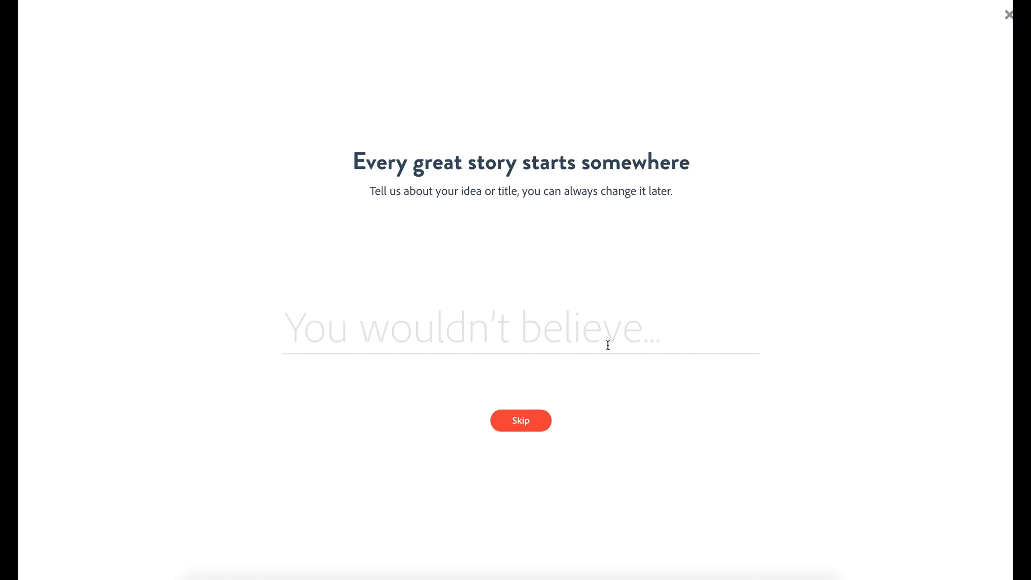
{"action": "type", "text": "Amy's "}
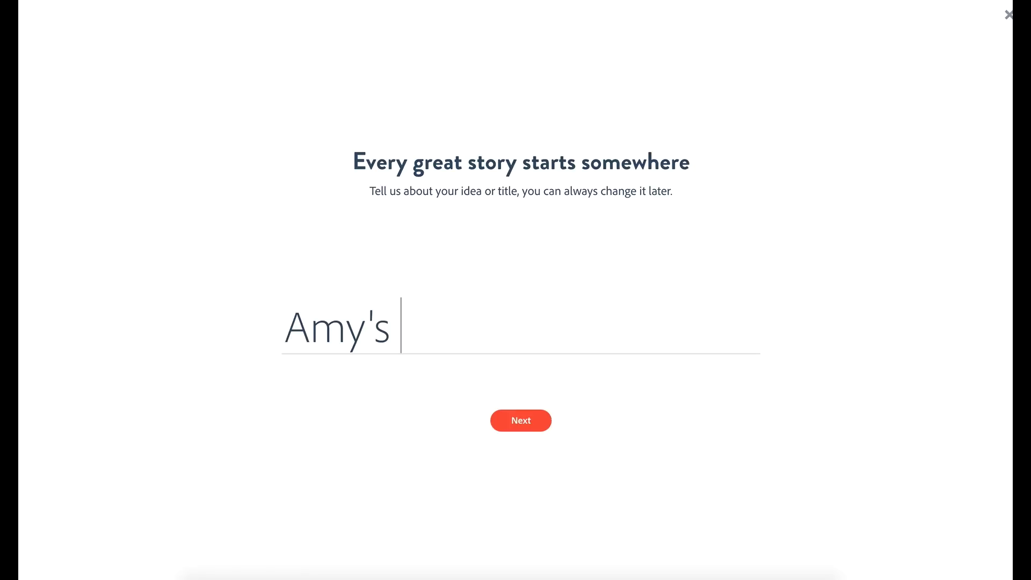
{"action": "type", "text": "First Spark"}
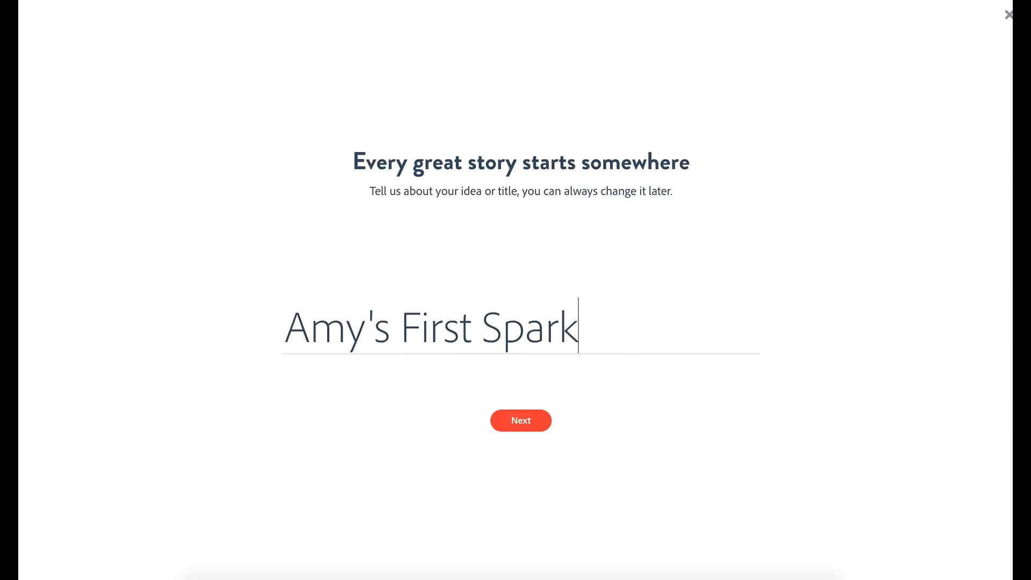
{"action": "left_click", "coordinate": [538, 425]}
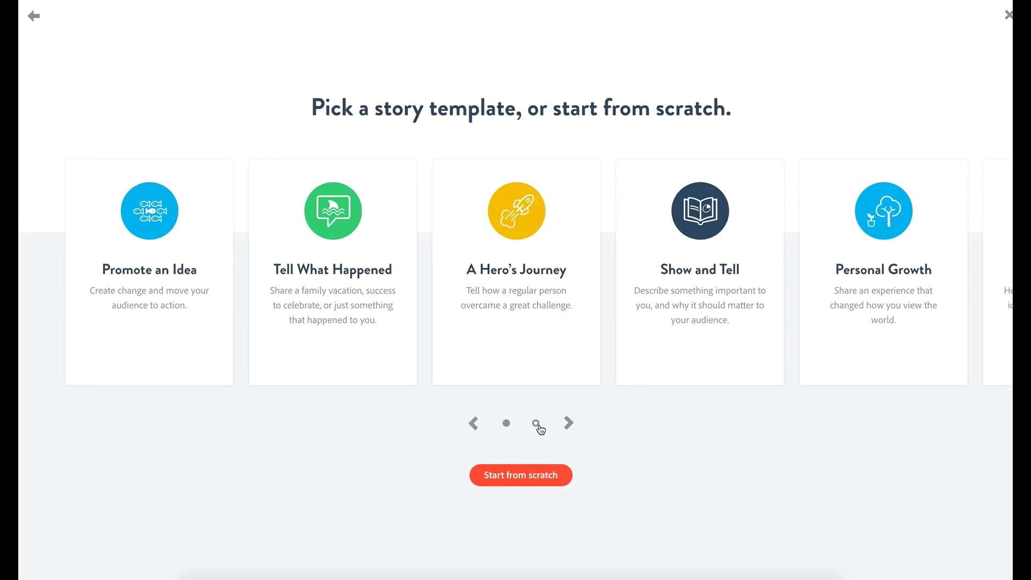
{"action": "mouse_move", "coordinate": [168, 258]}
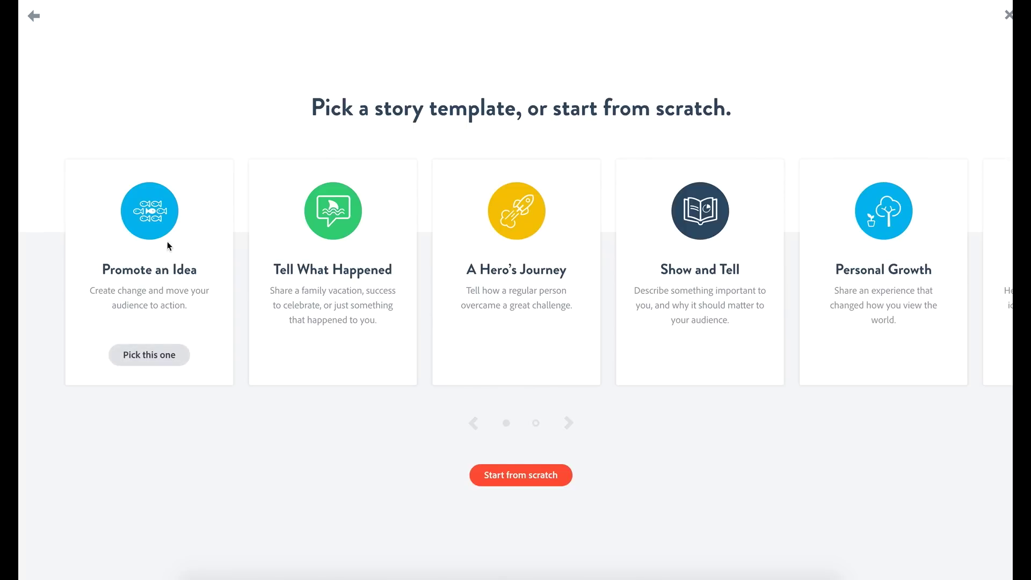
{"action": "mouse_move", "coordinate": [299, 283]}
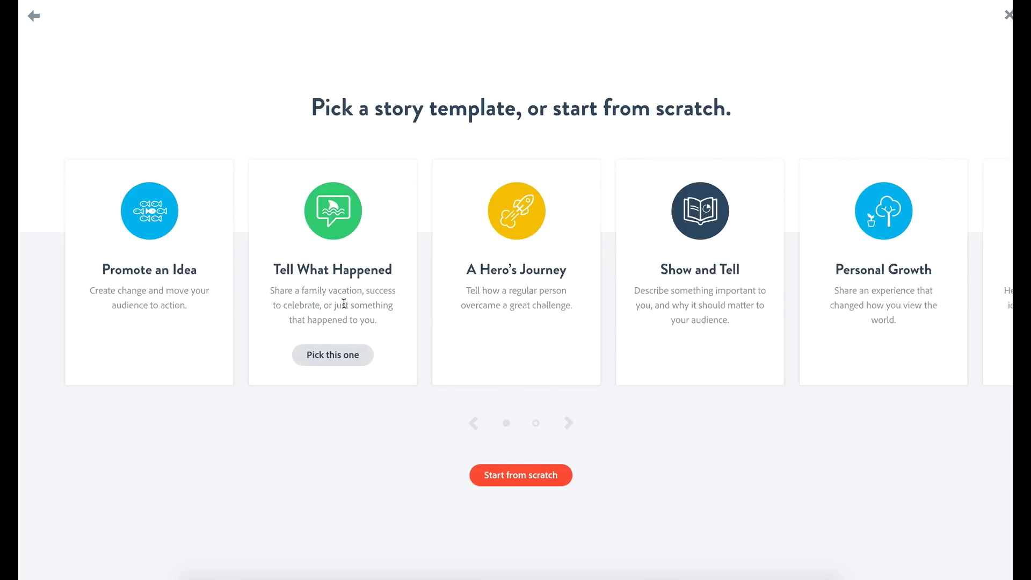
{"action": "mouse_move", "coordinate": [459, 292]}
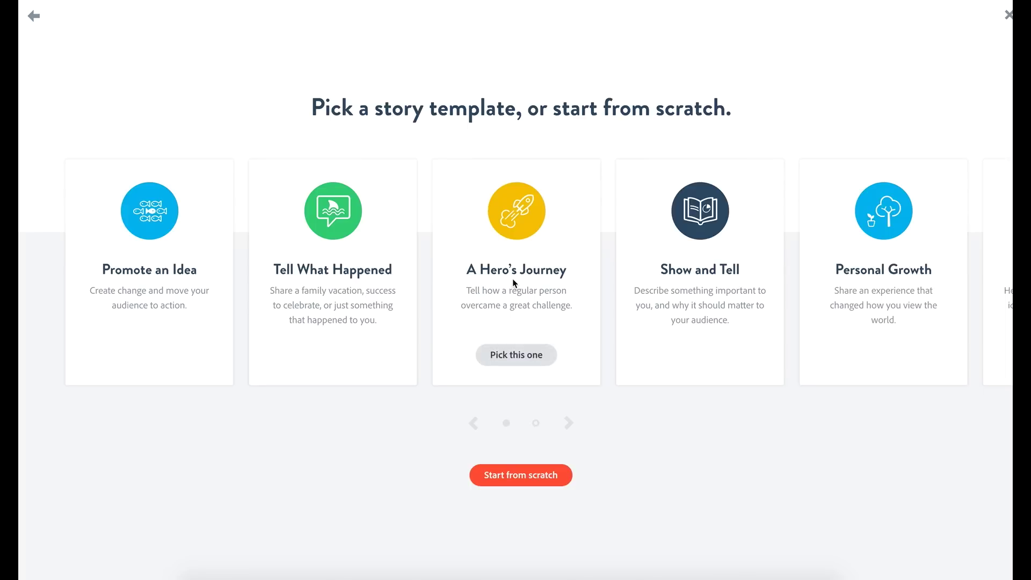
{"action": "mouse_move", "coordinate": [687, 285]}
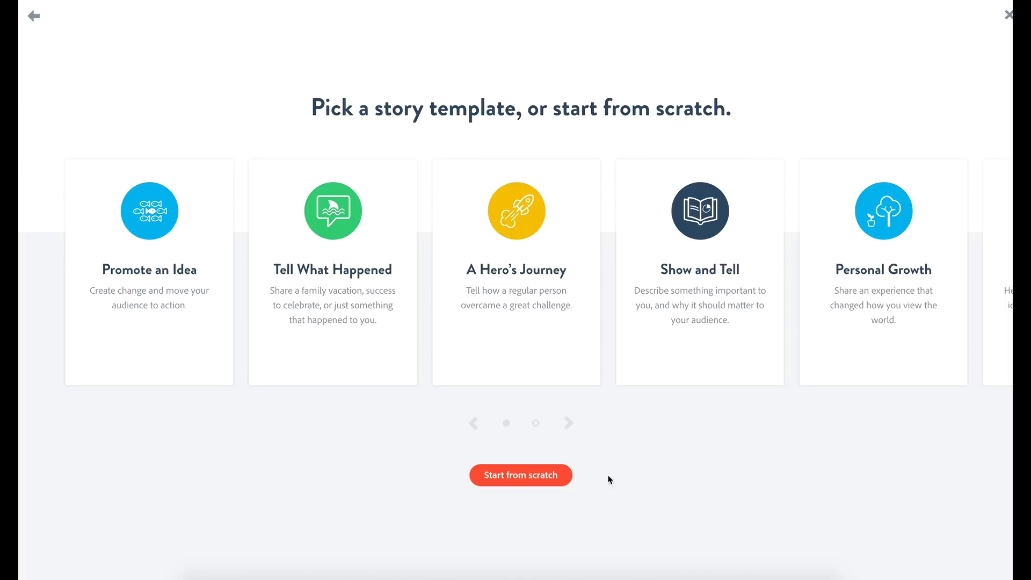
{"action": "left_click", "coordinate": [569, 422]}
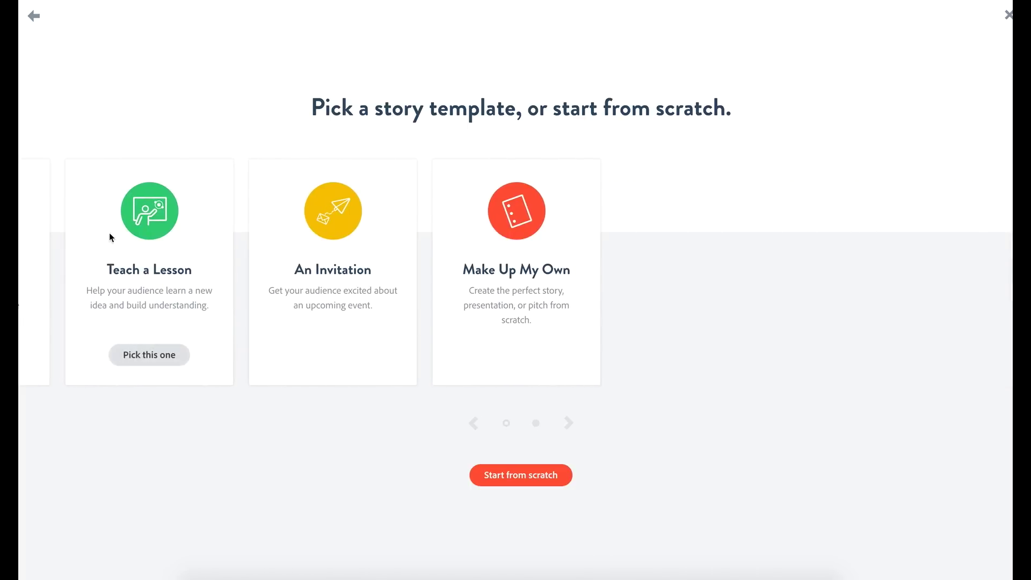
{"action": "mouse_move", "coordinate": [343, 271]}
{"action": "mouse_move", "coordinate": [535, 277]}
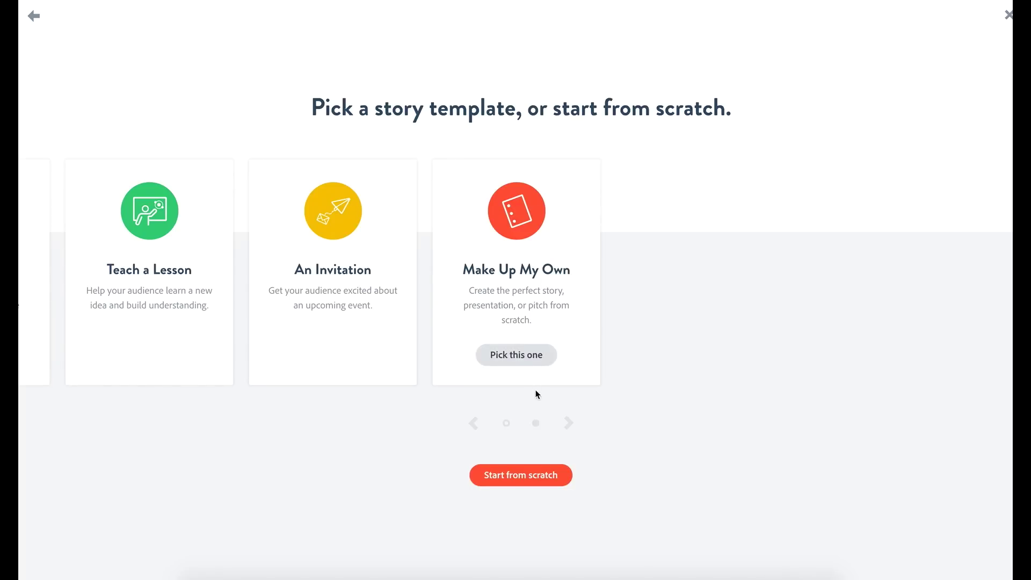
{"action": "left_click", "coordinate": [474, 423]}
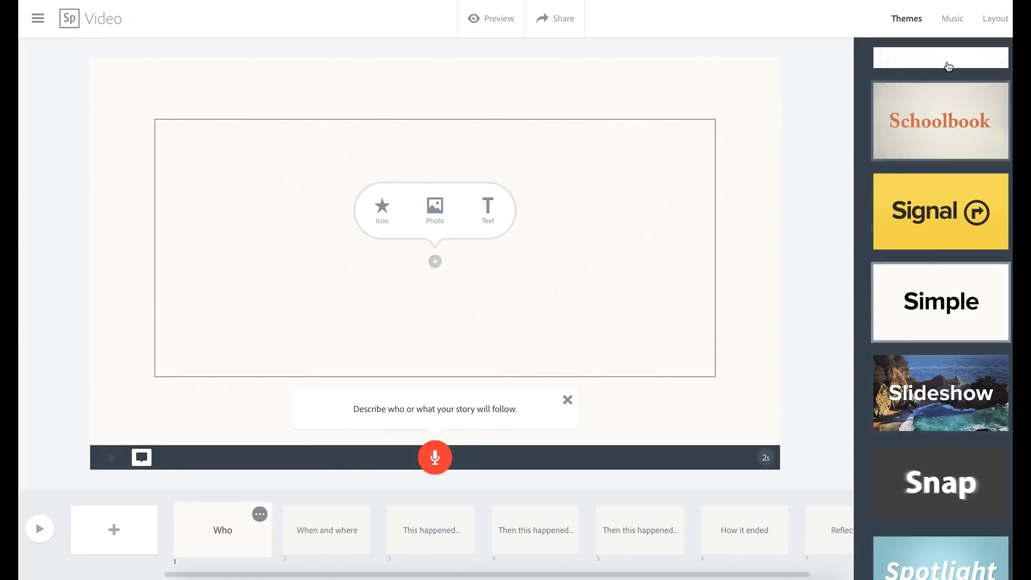
Look over the Music and Layout options, then apply the Watercolor theme.
{"action": "left_click", "coordinate": [950, 21]}
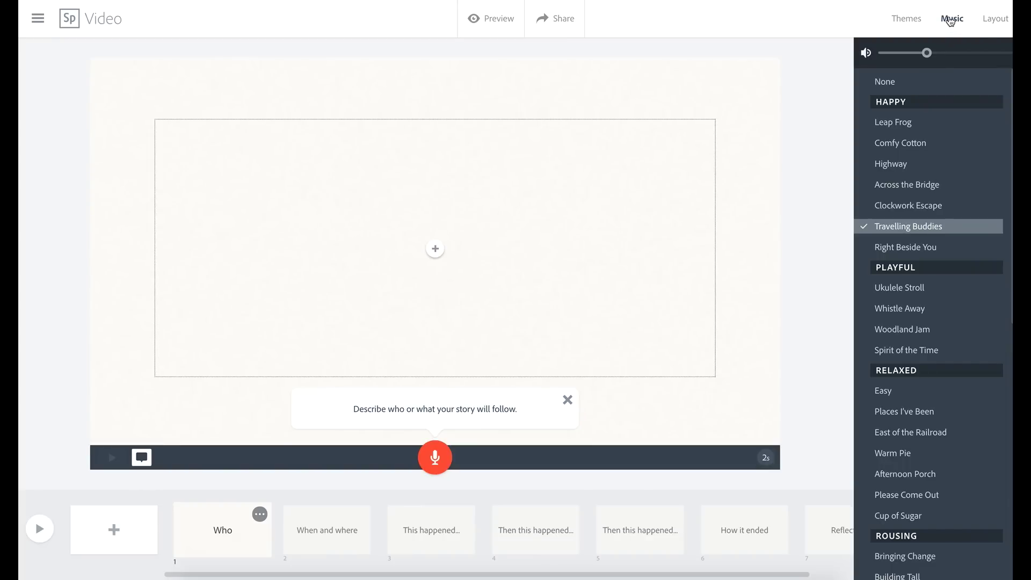
{"action": "left_click", "coordinate": [992, 19]}
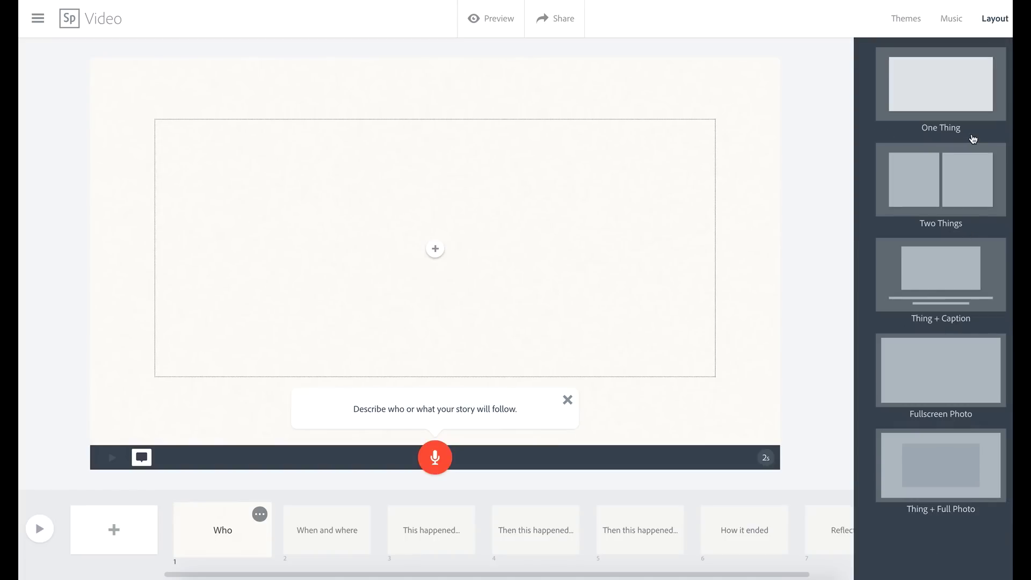
{"action": "left_click", "coordinate": [899, 19]}
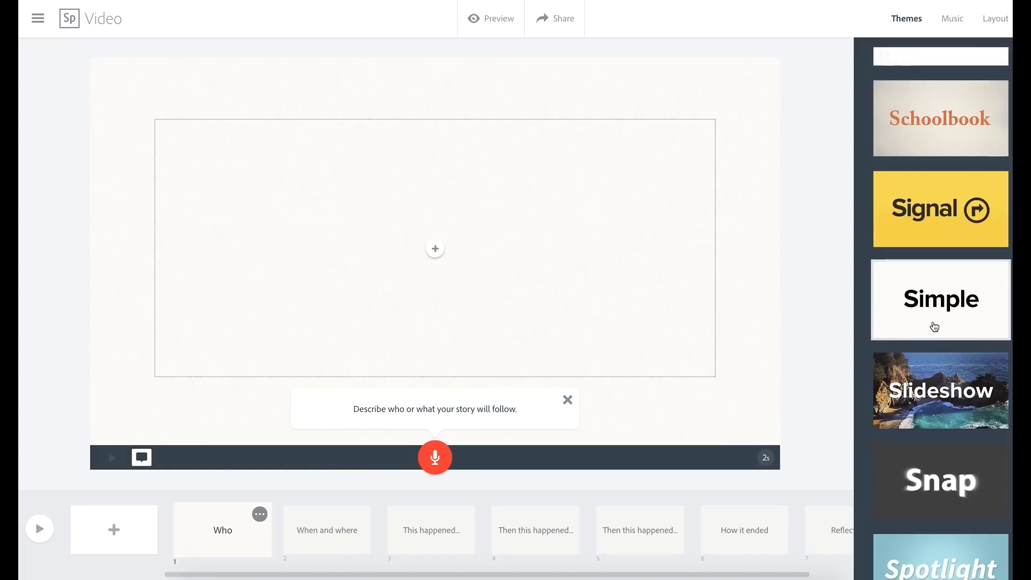
{"action": "scroll", "coordinate": [934, 327], "scroll_direction": "down", "scroll_amount": 8}
{"action": "scroll", "coordinate": [934, 327], "scroll_direction": "down", "scroll_amount": 3}
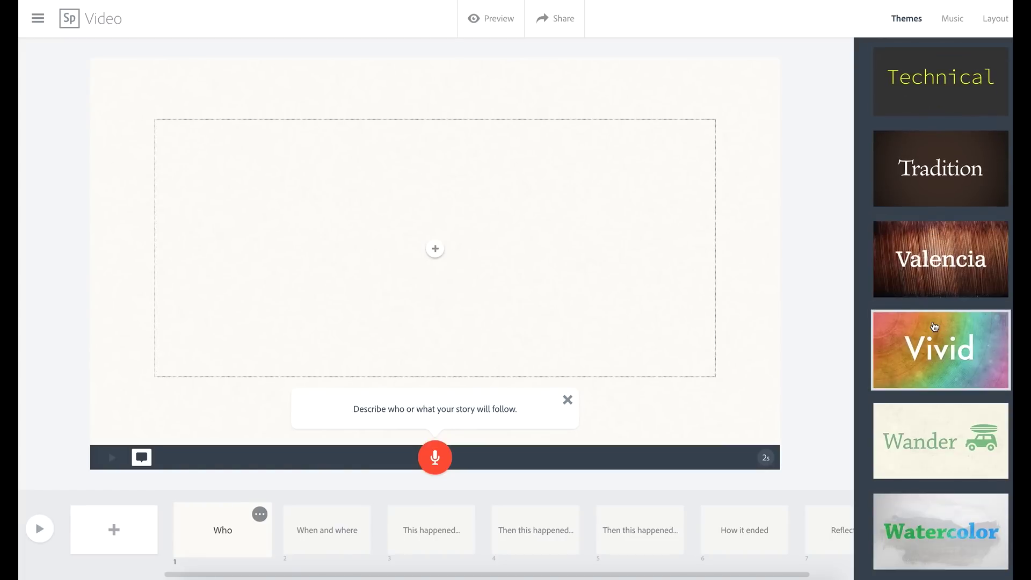
{"action": "left_click", "coordinate": [958, 530]}
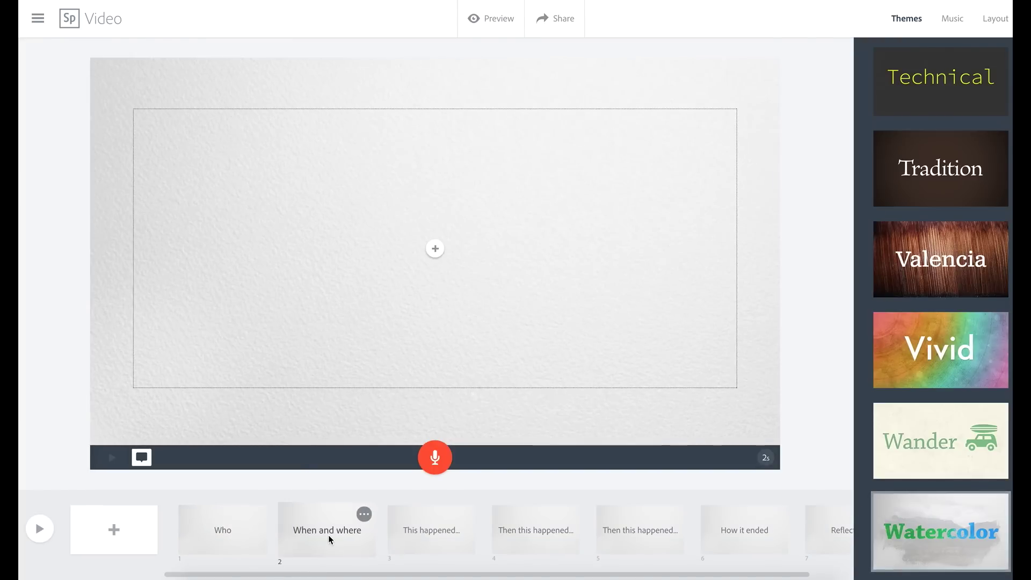
Review the Watercolor slides in the timeline, ending back on slide 1, Who.
{"action": "left_click", "coordinate": [411, 530]}
{"action": "left_click", "coordinate": [548, 529]}
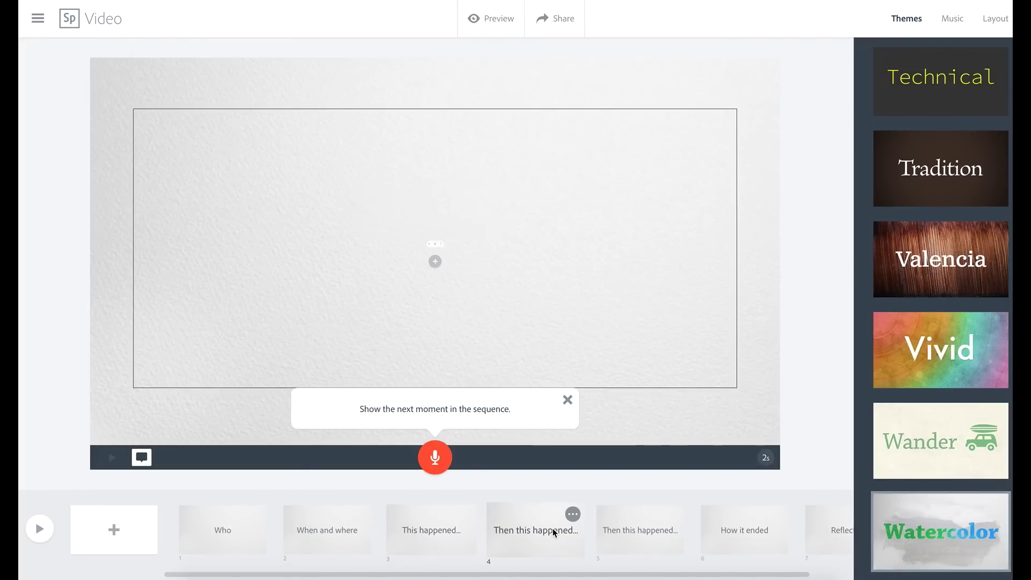
{"action": "left_click", "coordinate": [651, 531]}
{"action": "left_click", "coordinate": [727, 529]}
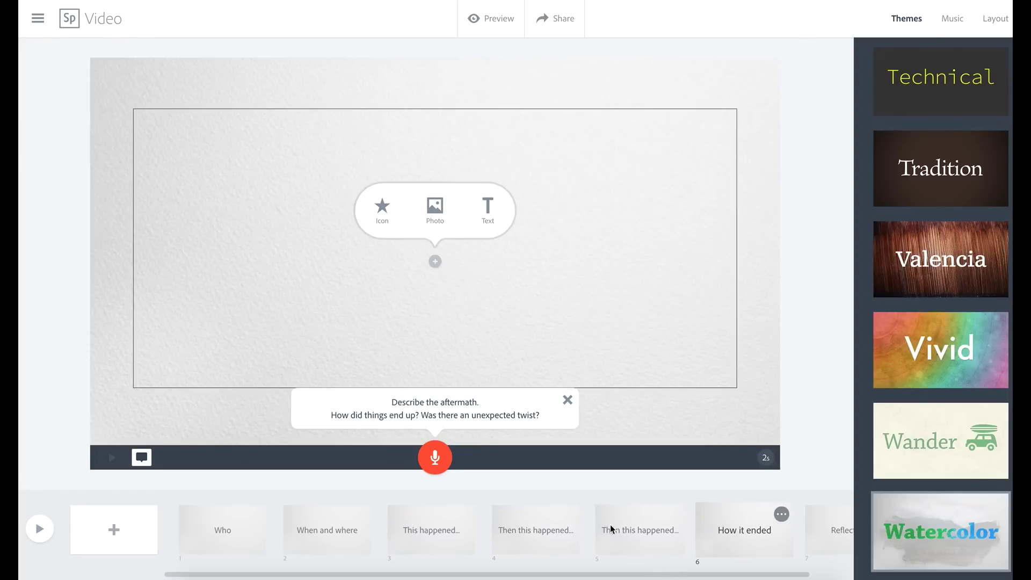
{"action": "left_click", "coordinate": [208, 536]}
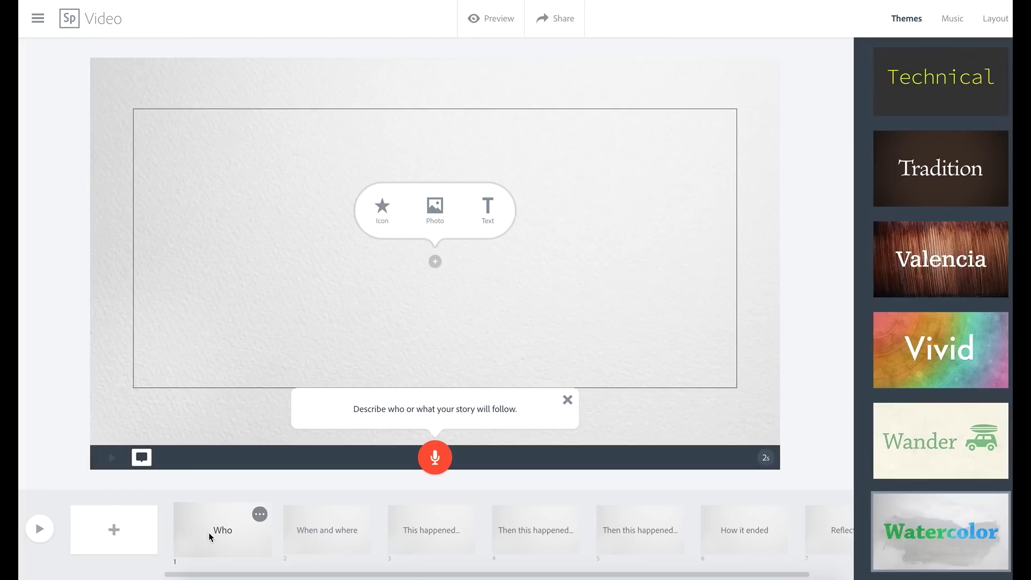
{"action": "left_click", "coordinate": [329, 536]}
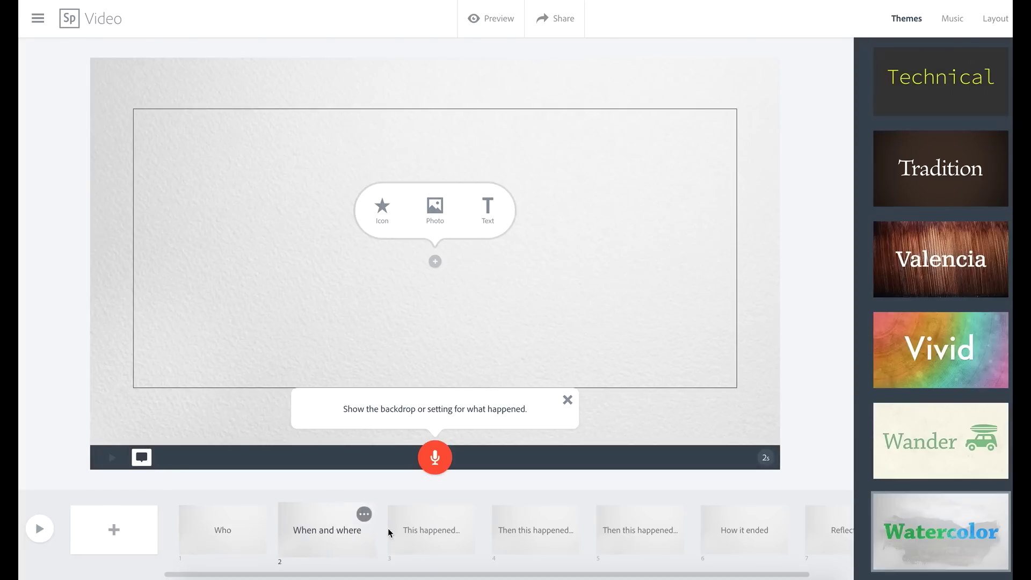
{"action": "left_click", "coordinate": [406, 532]}
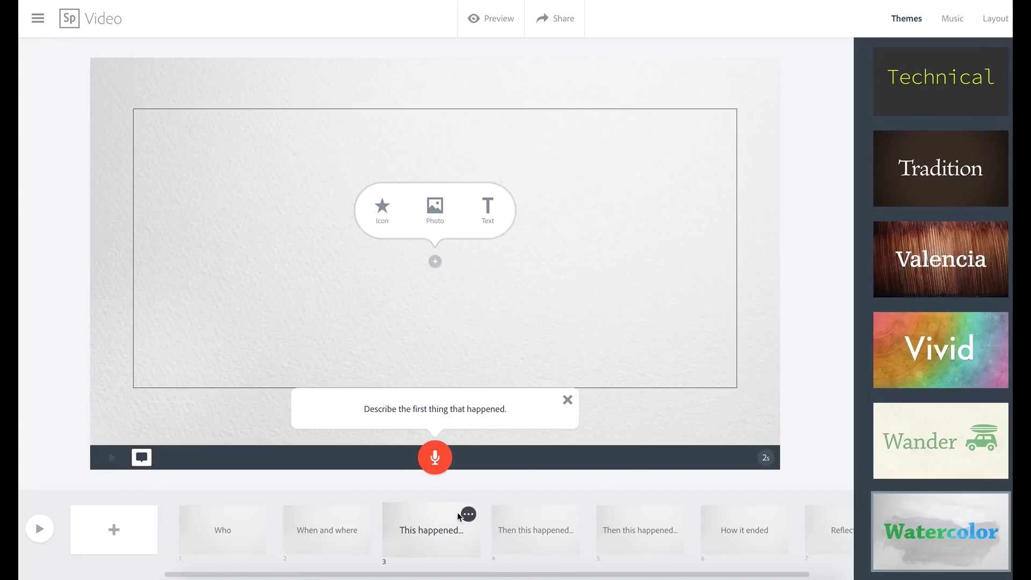
{"action": "left_click", "coordinate": [203, 540]}
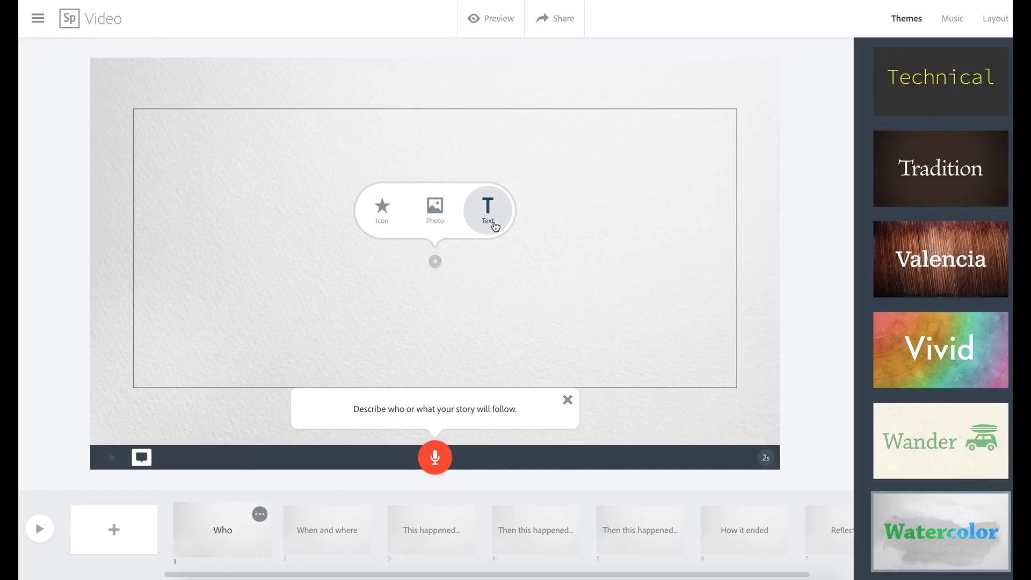
Search icons for 'bell' and place the first bell result on slide 1.
{"action": "left_click", "coordinate": [383, 213]}
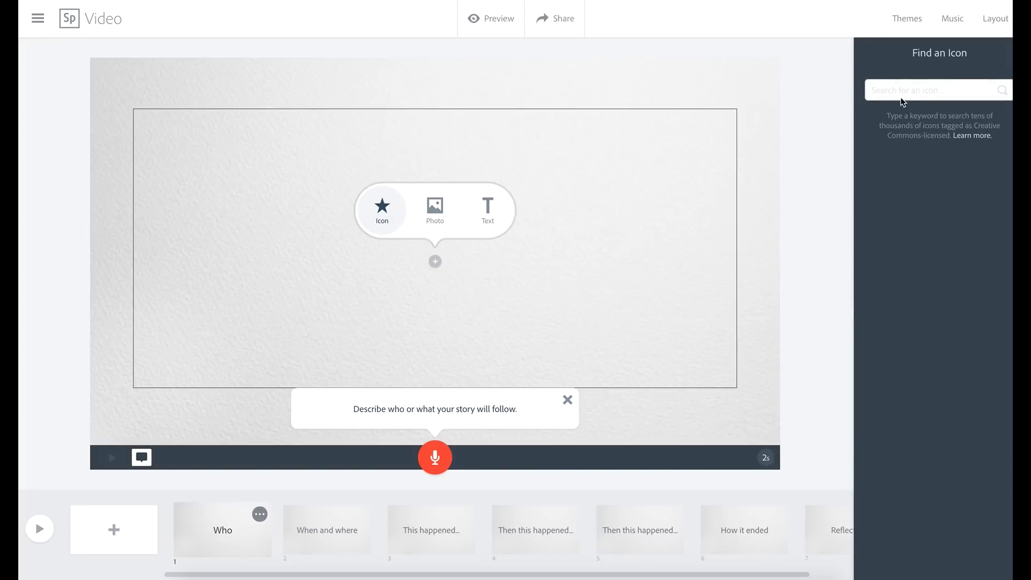
{"action": "type", "text": "bell"}
{"action": "key", "text": "Return"}
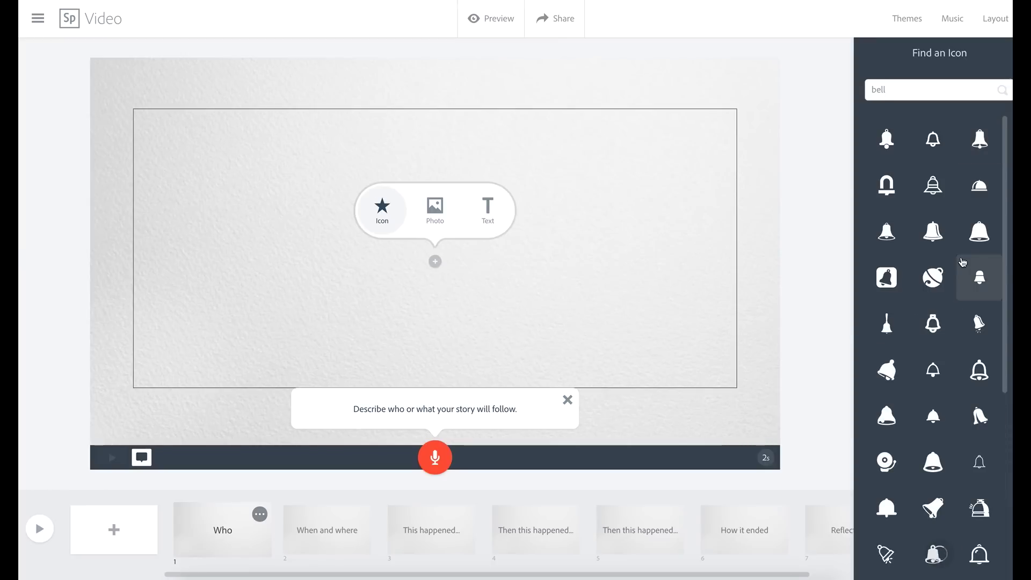
{"action": "left_click", "coordinate": [887, 139]}
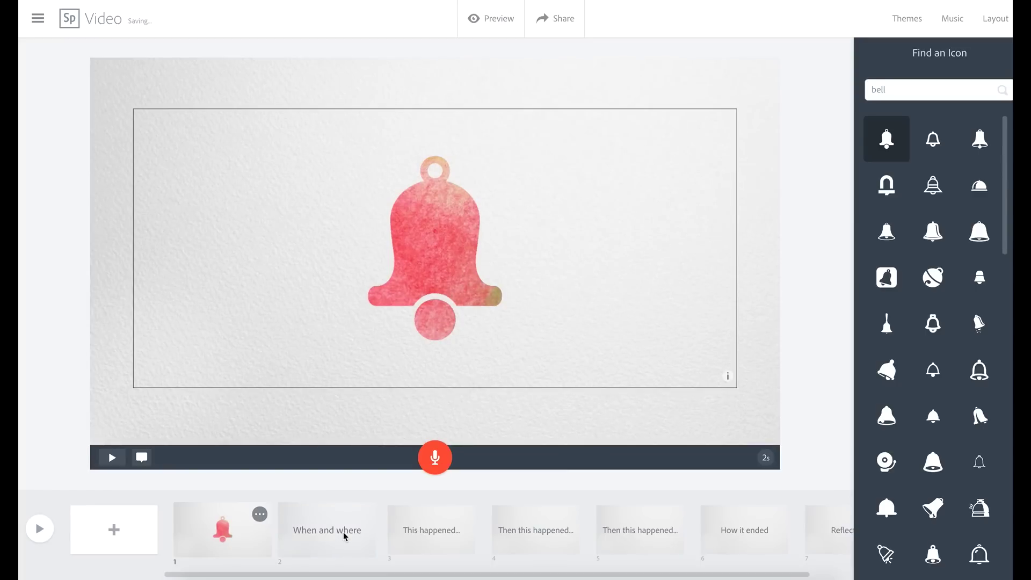
Switch to slide 2, When and where, and start a text box on it.
{"action": "left_click", "coordinate": [345, 535]}
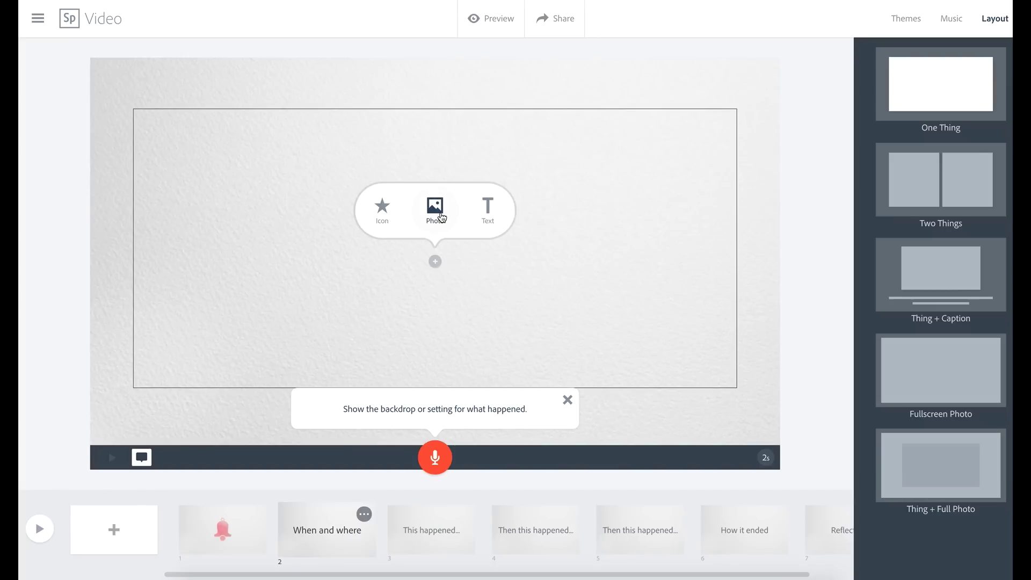
{"action": "left_click", "coordinate": [438, 212]}
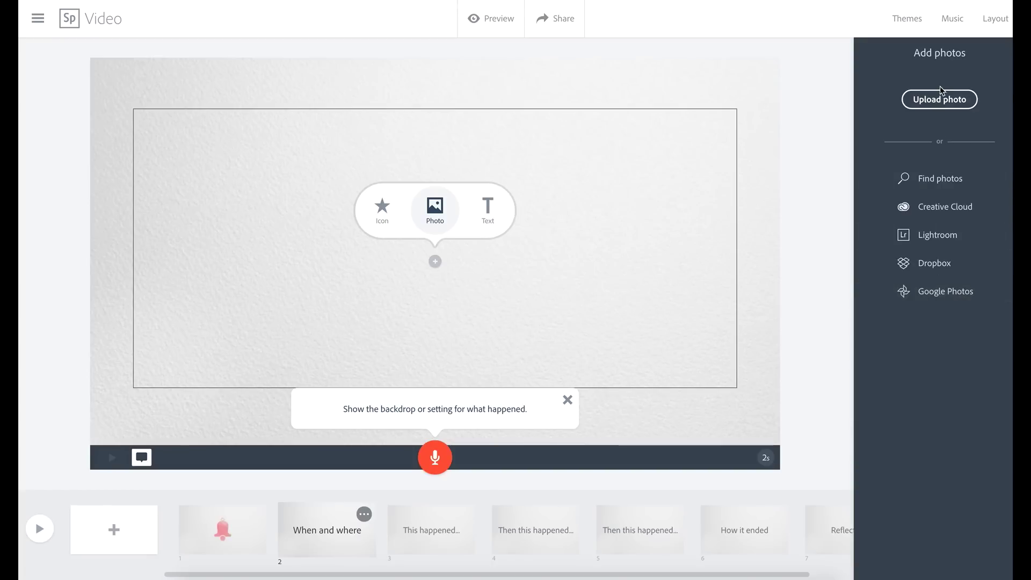
{"action": "left_click", "coordinate": [506, 207]}
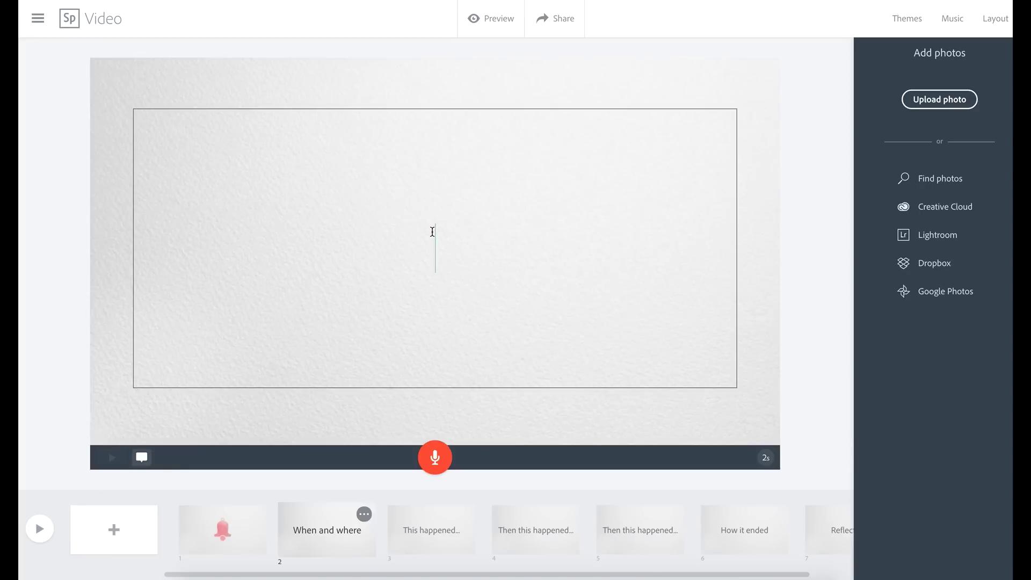
Enter 'Hey! There's a bell!' on slide 2, fixing the mistyped '@'.
{"action": "type", "text": "He"}
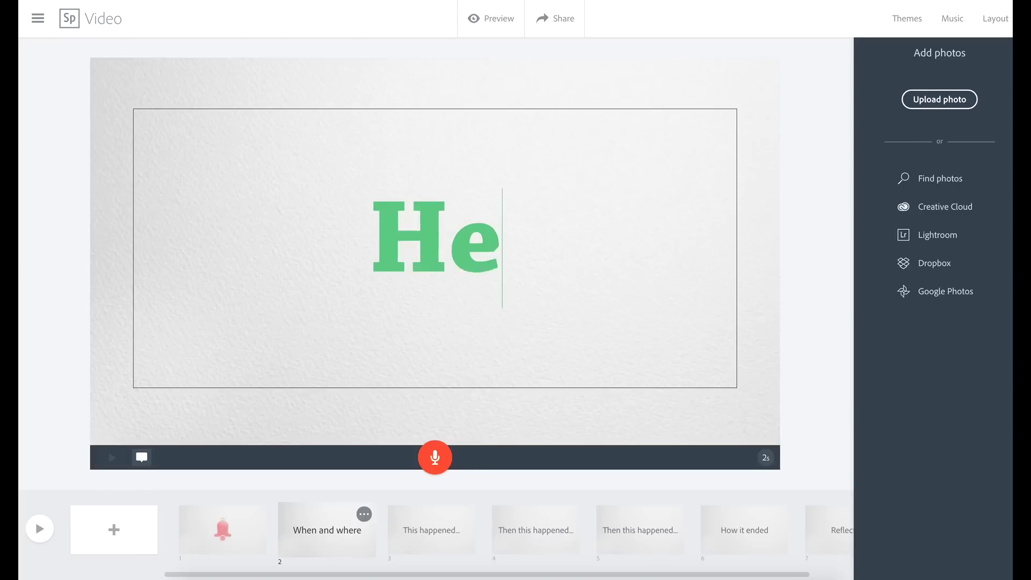
{"action": "type", "text": "y! There's a bell@"}
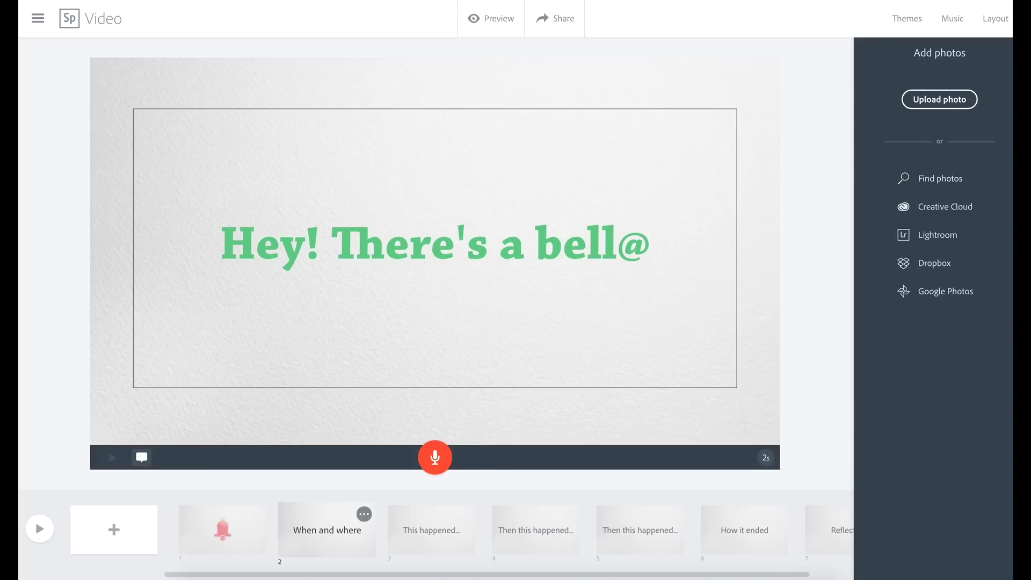
{"action": "key", "text": "BackSpace"}
{"action": "type", "text": "!"}
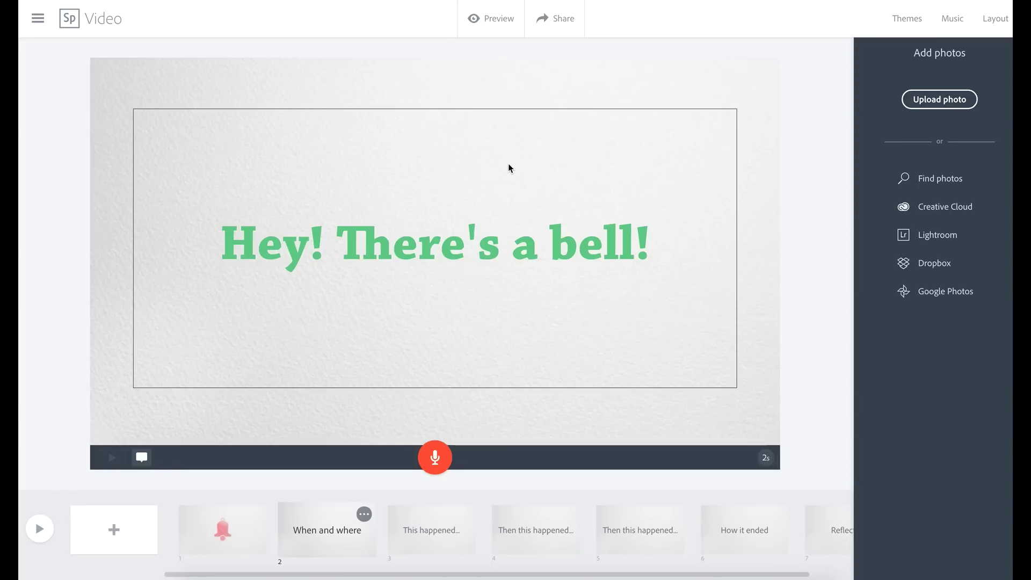
Restyle the sentence in the Watercolor text style, then review slides 1–2 and move to slide 3.
{"action": "triple_click", "coordinate": [505, 242]}
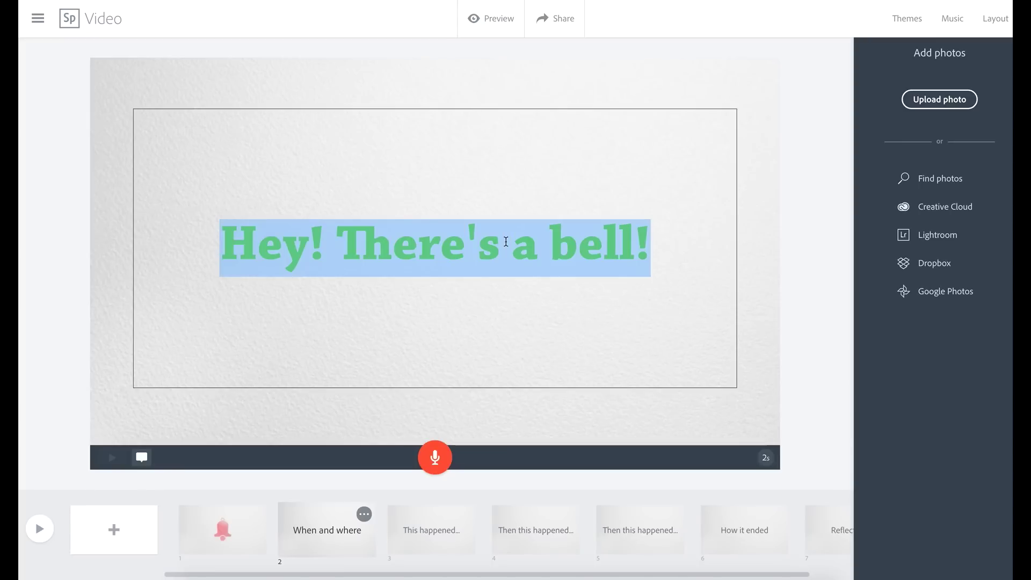
{"action": "left_click", "coordinate": [902, 27]}
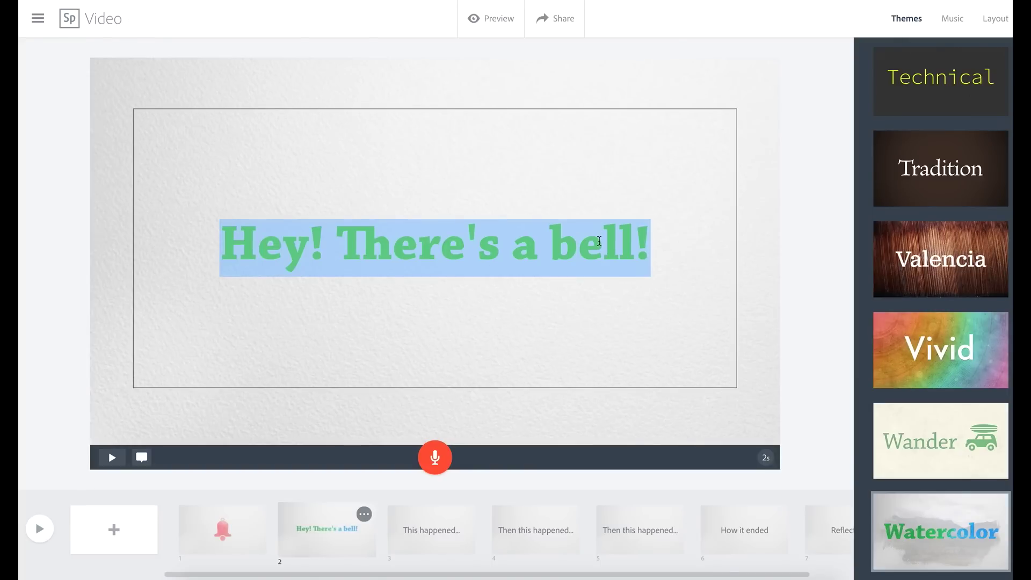
{"action": "left_click", "coordinate": [615, 243]}
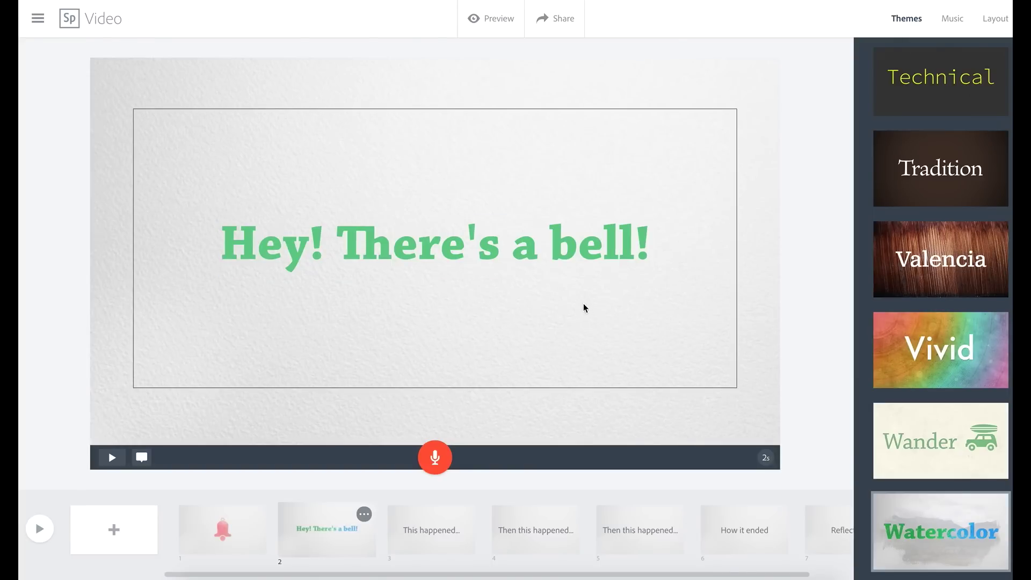
{"action": "left_click", "coordinate": [347, 543]}
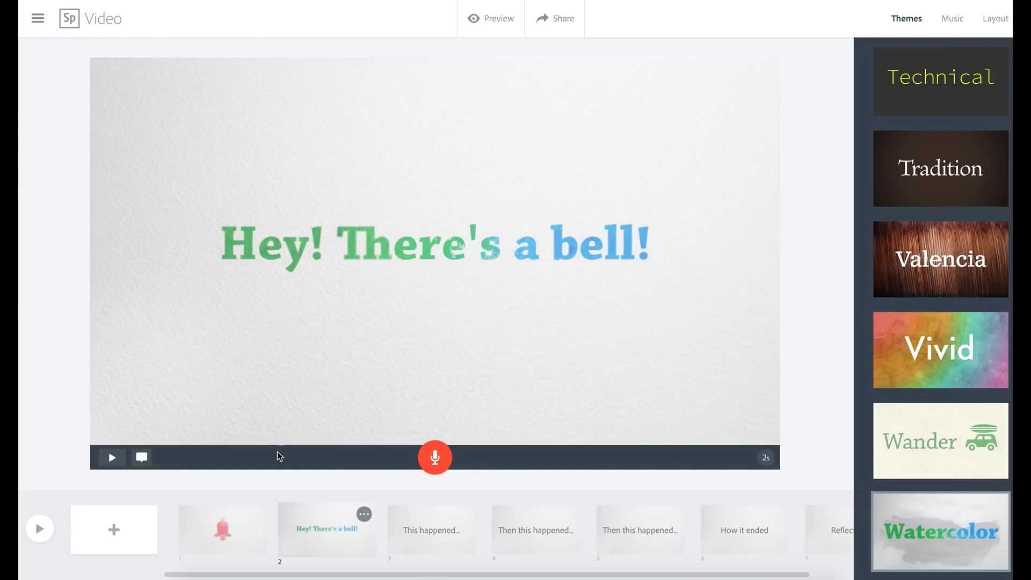
{"action": "left_click", "coordinate": [228, 528]}
{"action": "left_click", "coordinate": [308, 525]}
{"action": "left_click", "coordinate": [442, 526]}
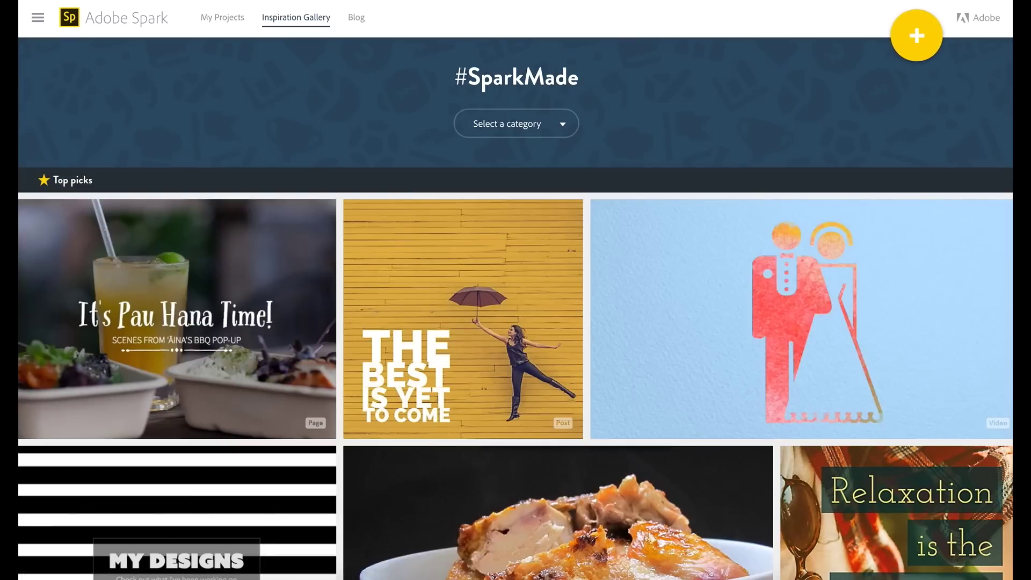
Scroll down the Inspiration Gallery and open the Education category card.
{"action": "scroll", "coordinate": [515, 304], "scroll_direction": "down", "scroll_amount": 2}
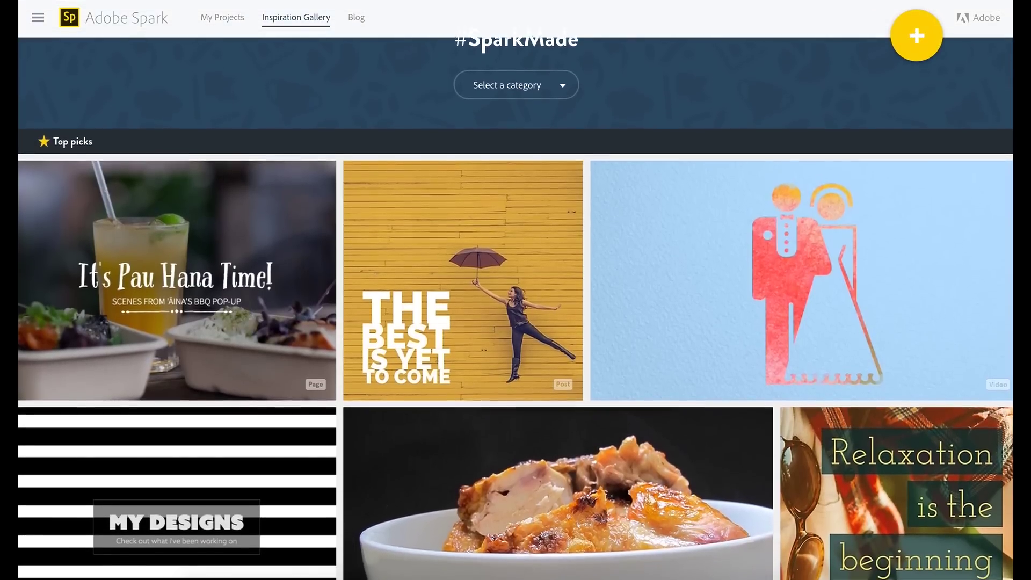
{"action": "scroll", "coordinate": [515, 303], "scroll_direction": "down", "scroll_amount": 2}
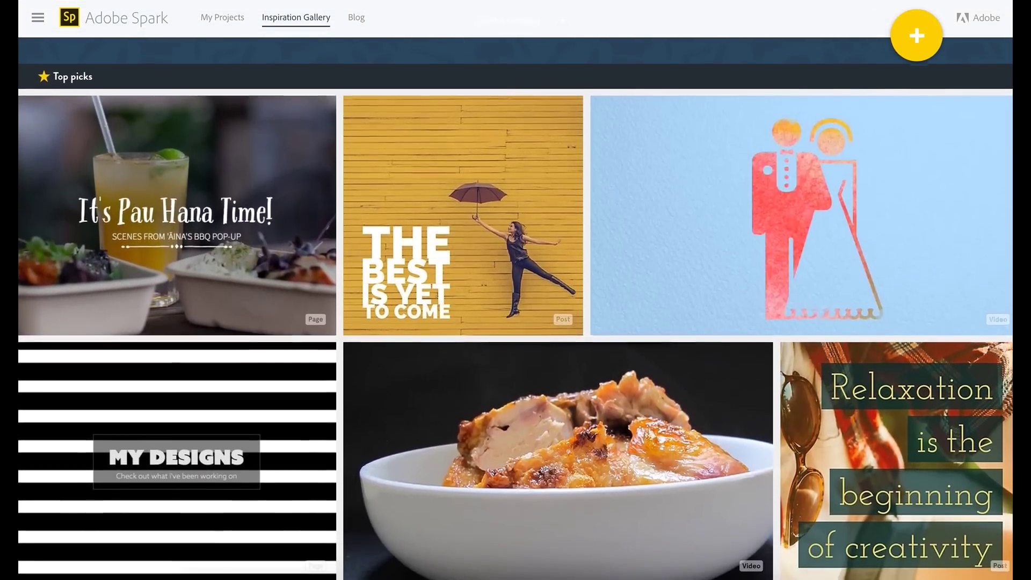
{"action": "scroll", "coordinate": [1008, 145], "scroll_direction": "down", "scroll_amount": 3}
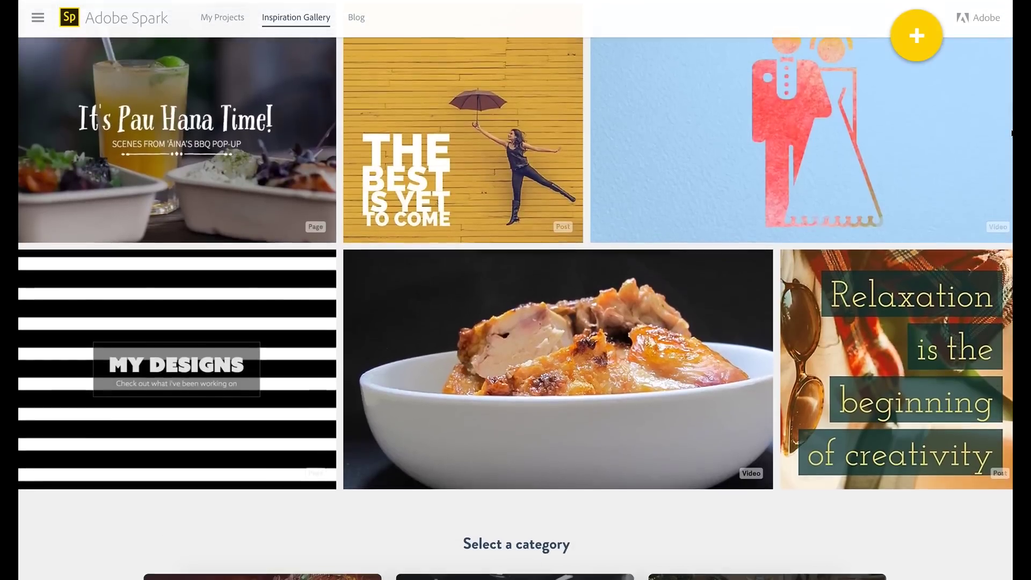
{"action": "scroll", "coordinate": [1008, 145], "scroll_direction": "down", "scroll_amount": 3}
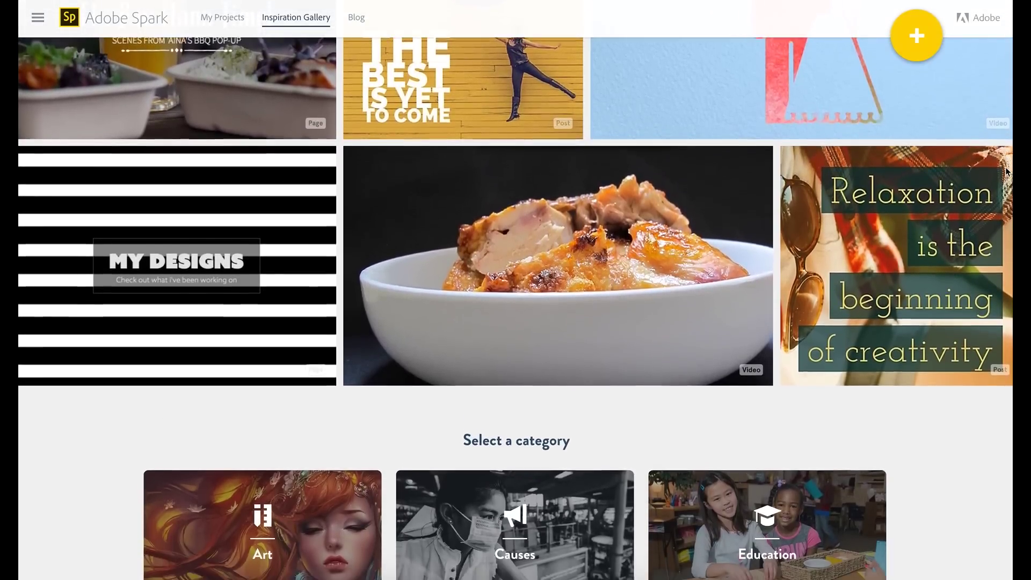
{"action": "scroll", "coordinate": [1006, 178], "scroll_direction": "down", "scroll_amount": 2}
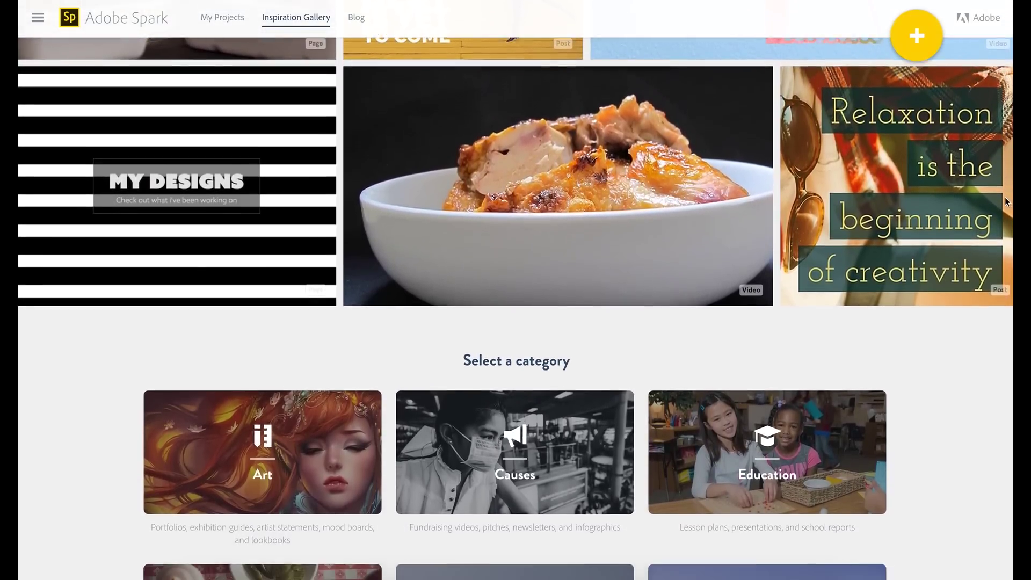
{"action": "scroll", "coordinate": [1006, 210], "scroll_direction": "down", "scroll_amount": 3}
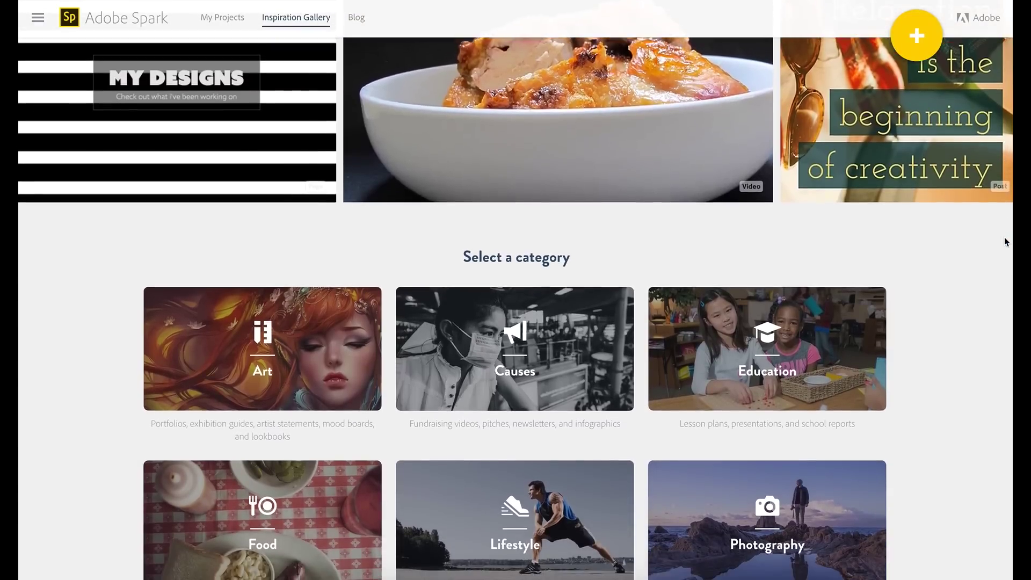
{"action": "scroll", "coordinate": [1007, 250], "scroll_direction": "down", "scroll_amount": 1}
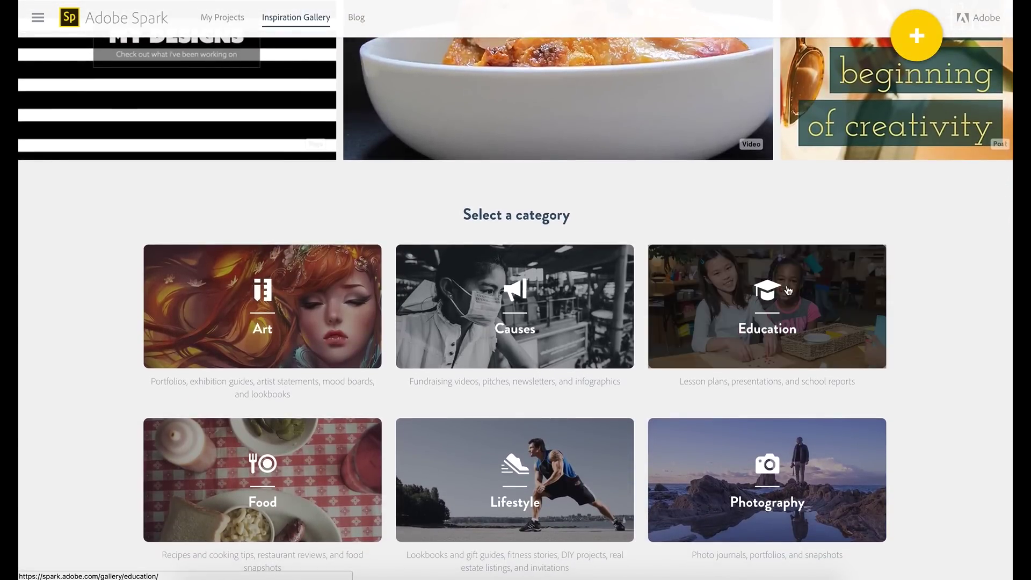
{"action": "left_click", "coordinate": [788, 290]}
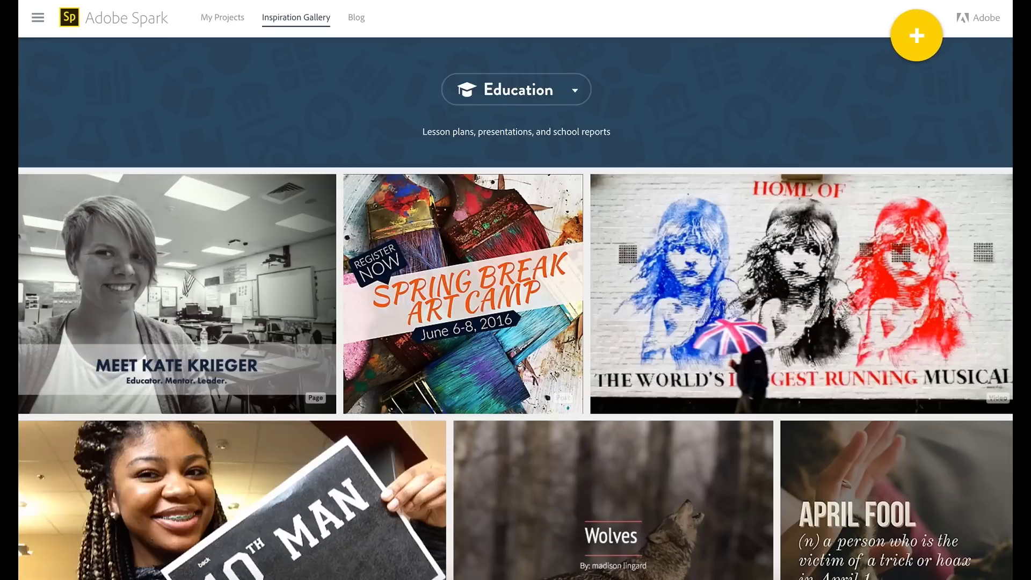
Scroll through the Education gallery's sample projects.
{"action": "scroll", "coordinate": [515, 370], "scroll_direction": "down", "scroll_amount": 2}
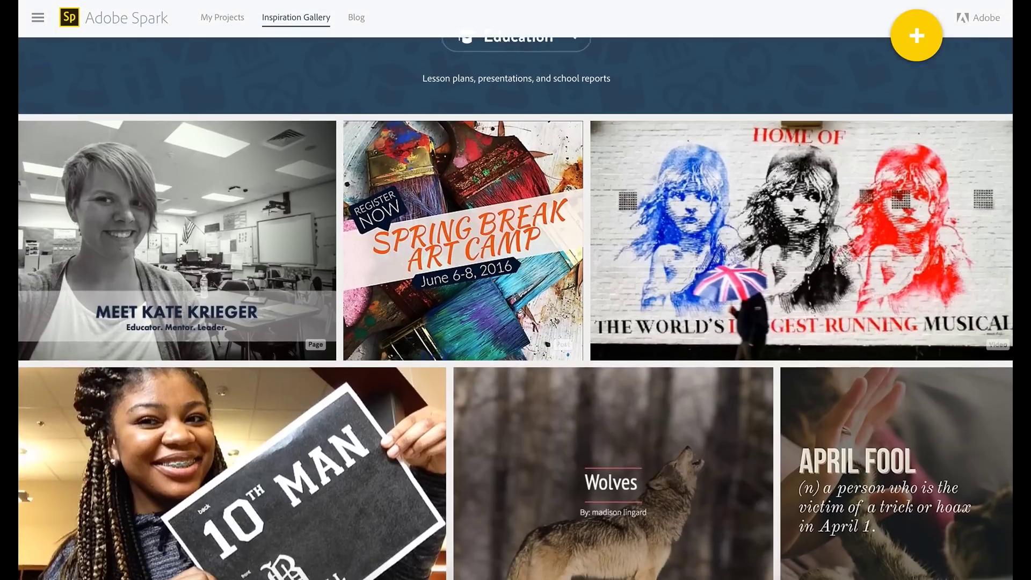
{"action": "scroll", "coordinate": [515, 371], "scroll_direction": "down", "scroll_amount": 3}
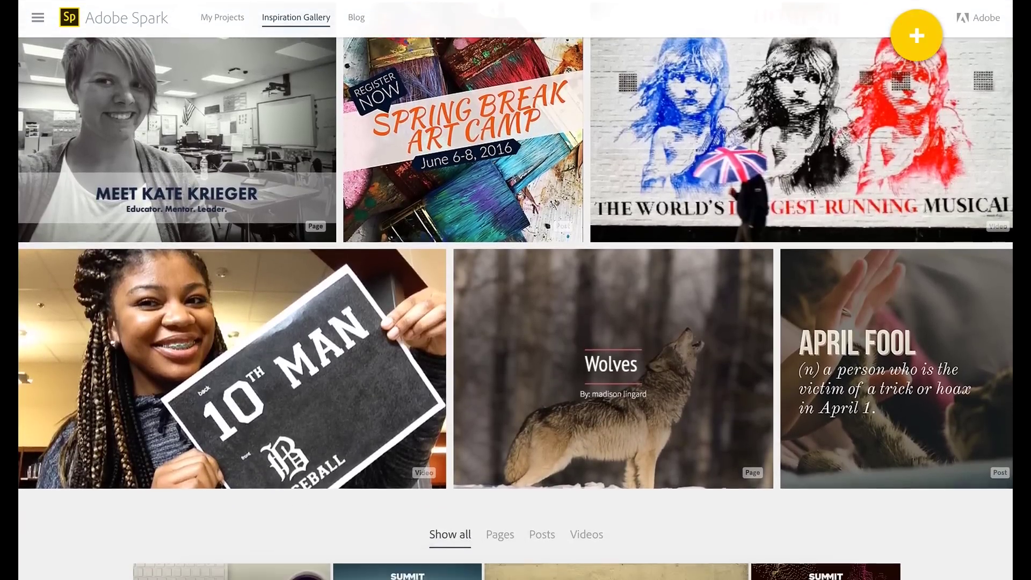